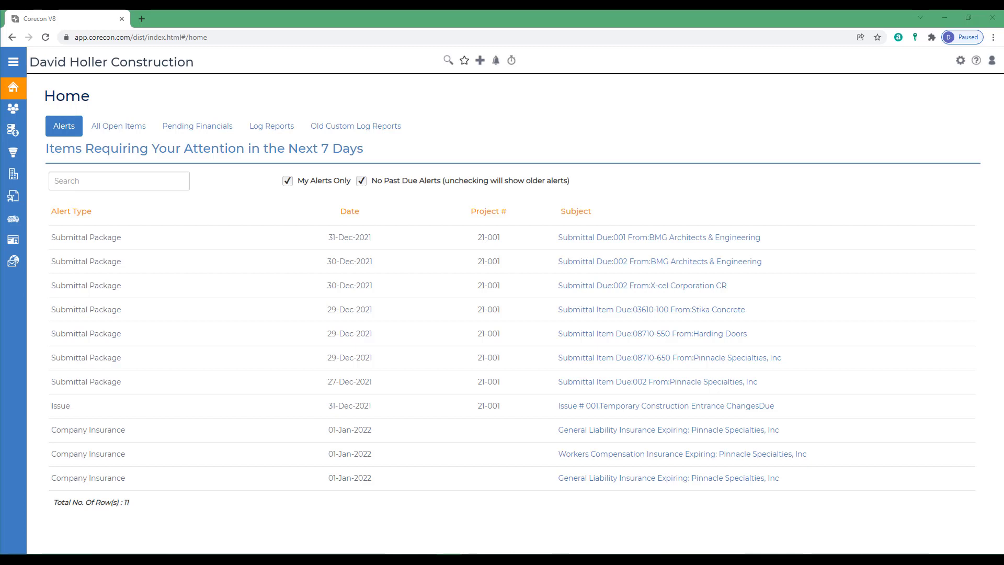
# Step: Open project 21-001, Oxbow Elementary School Renovations, and go to its Documentation page for project management and field staff
pyautogui.moveTo(13, 131)
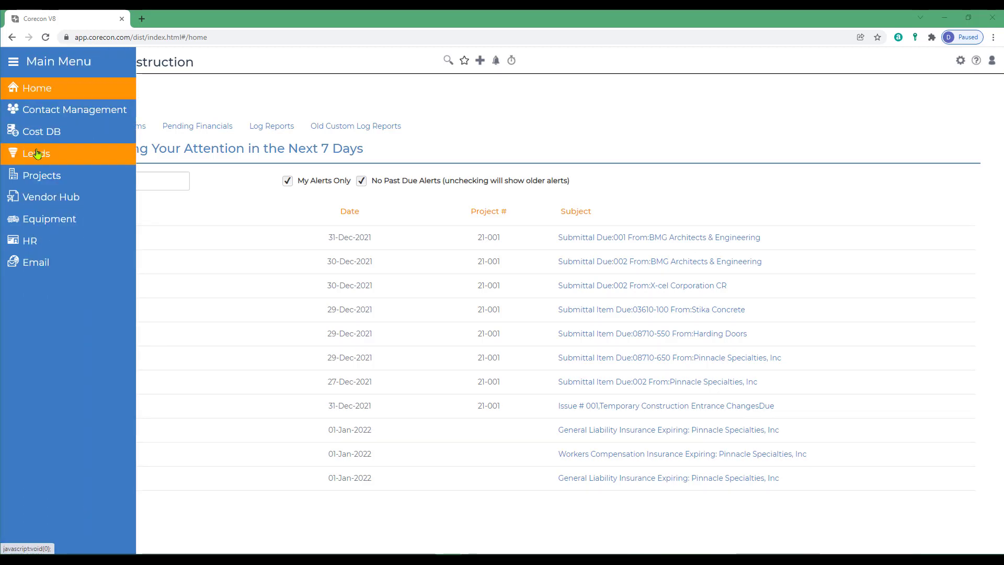
pyautogui.click(30, 175)
pyautogui.click(225, 160)
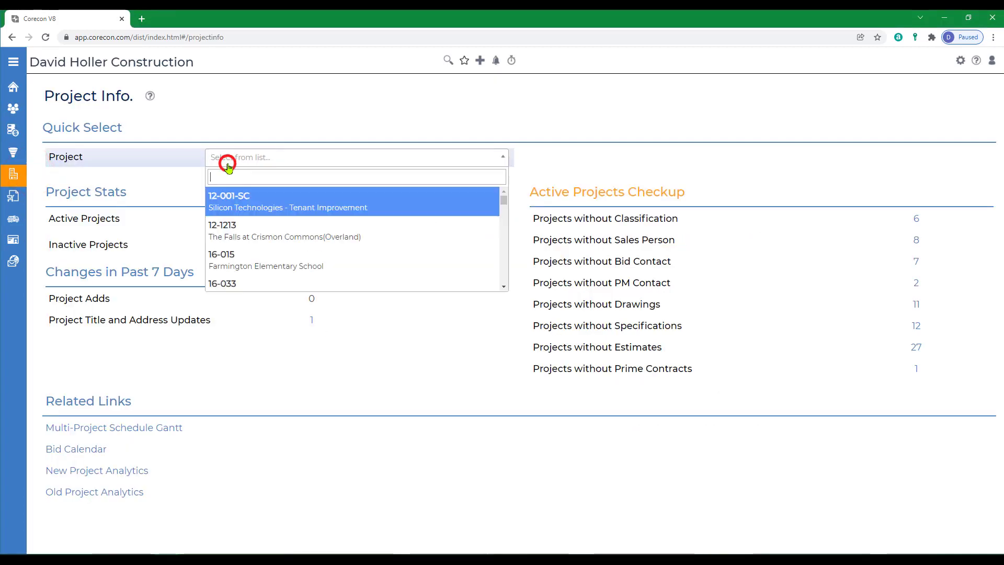
pyautogui.write('21')
pyautogui.click(241, 225)
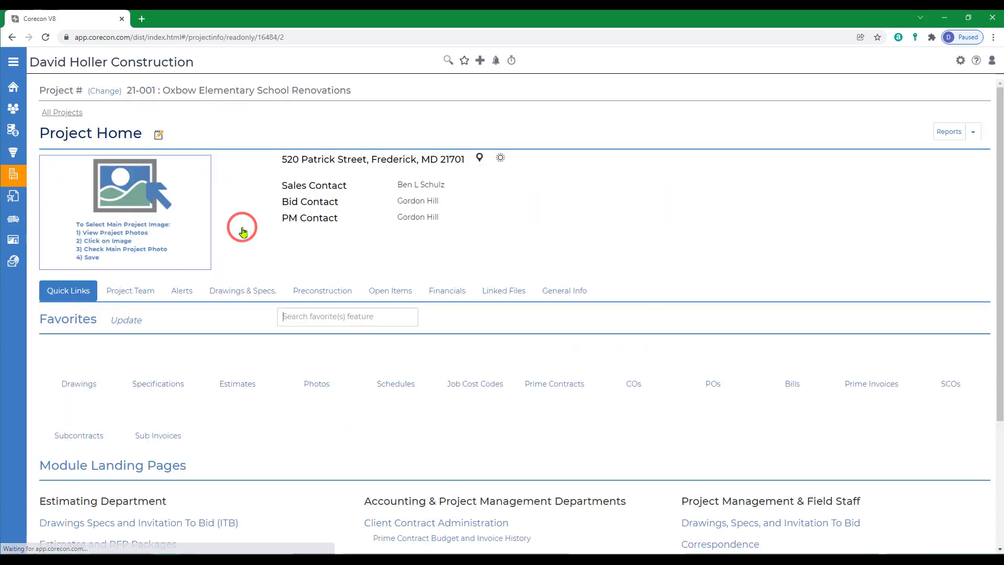
pyautogui.scroll(-3, 447, 373)
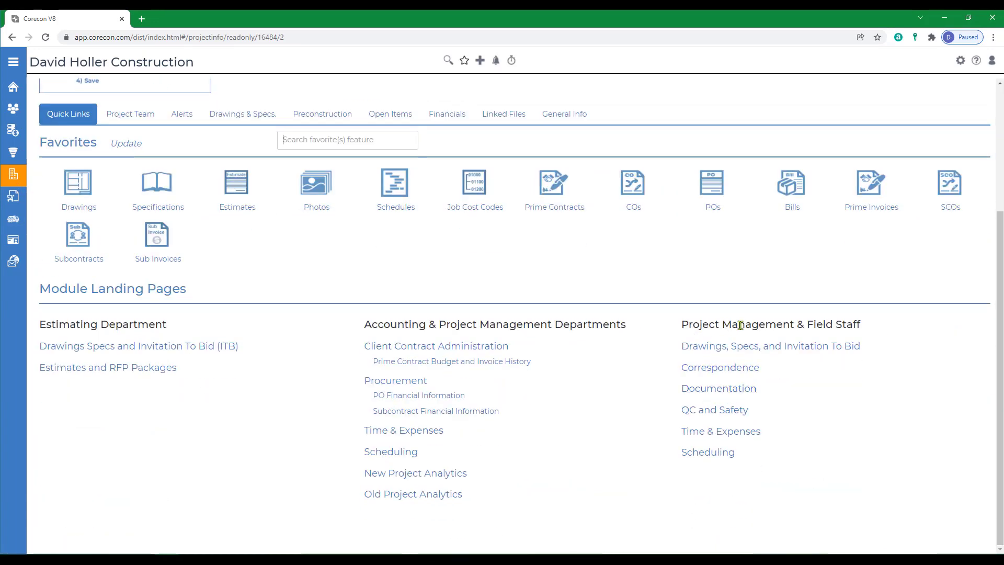
pyautogui.click(719, 392)
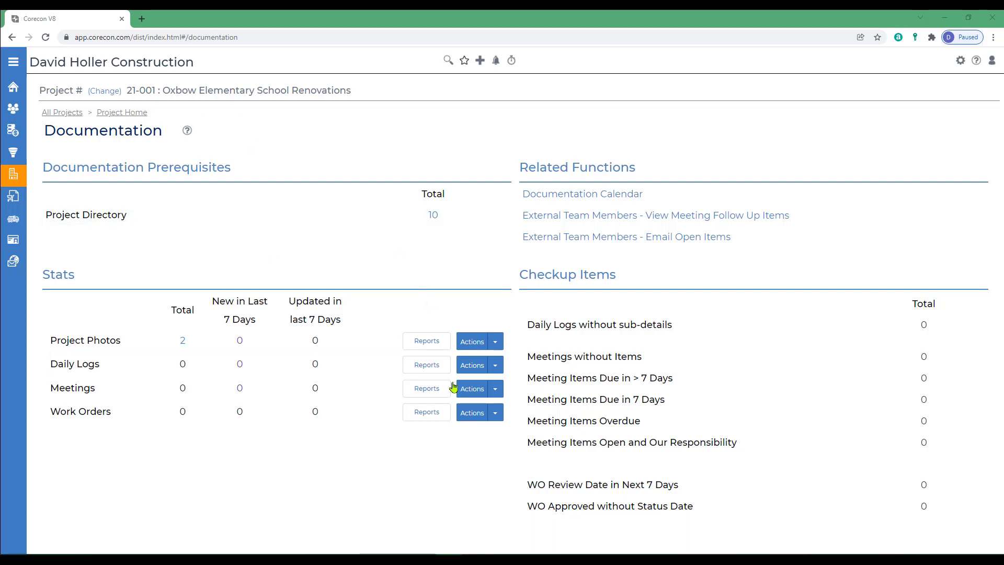
# Step: View the project's Documentation Calendar, return to the Documentation page, and look at the Alerts & To Do List options
pyautogui.click(549, 195)
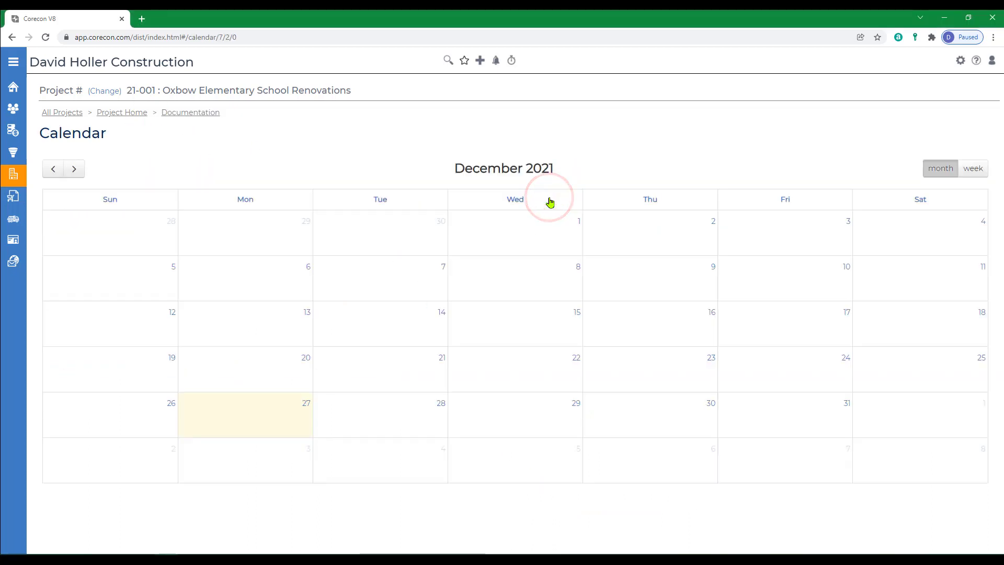
pyautogui.click(181, 114)
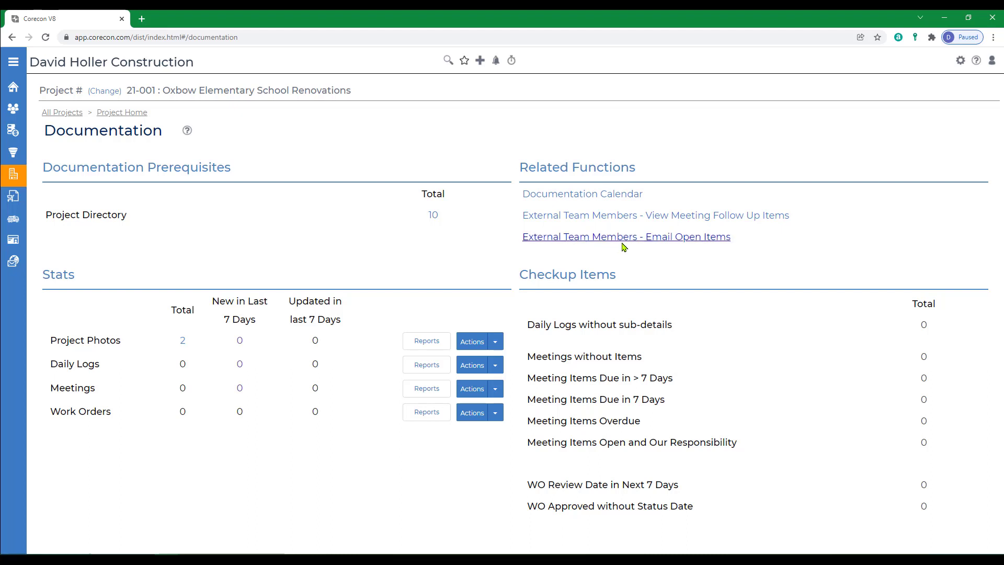
pyautogui.click(497, 62)
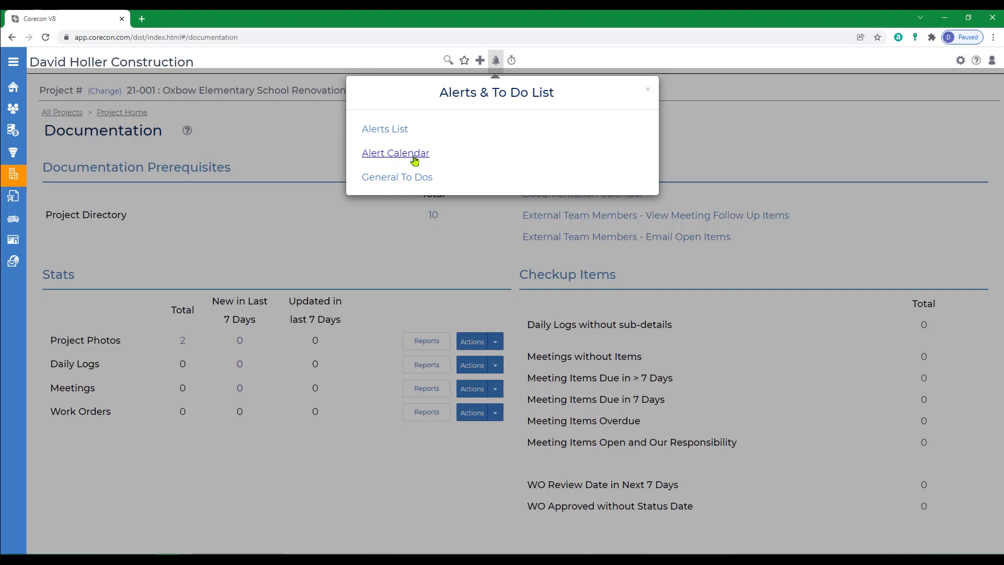
pyautogui.click(496, 60)
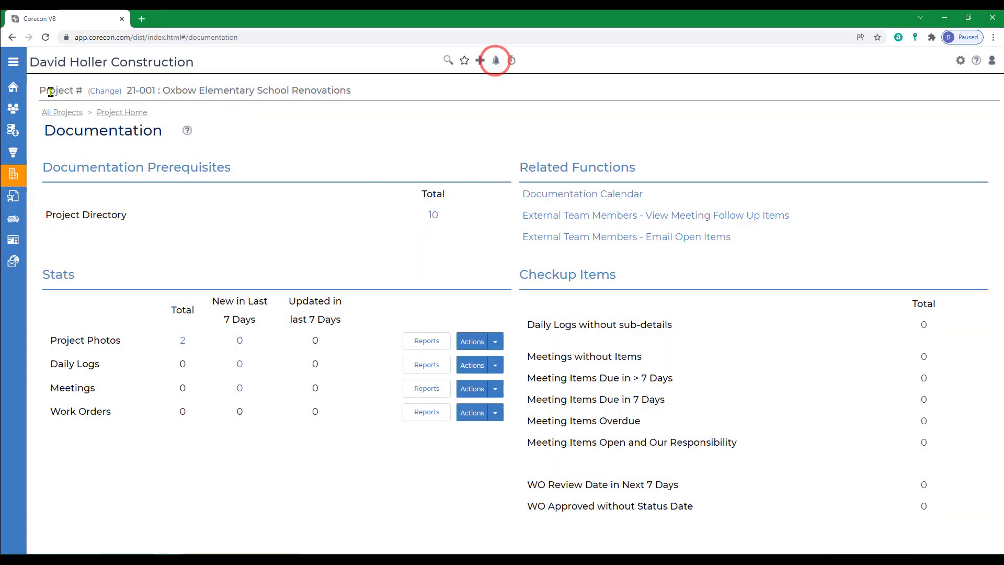
# Step: Review the alerts on the Home page and the project's open items, including the Documentation meeting items
pyautogui.click(9, 90)
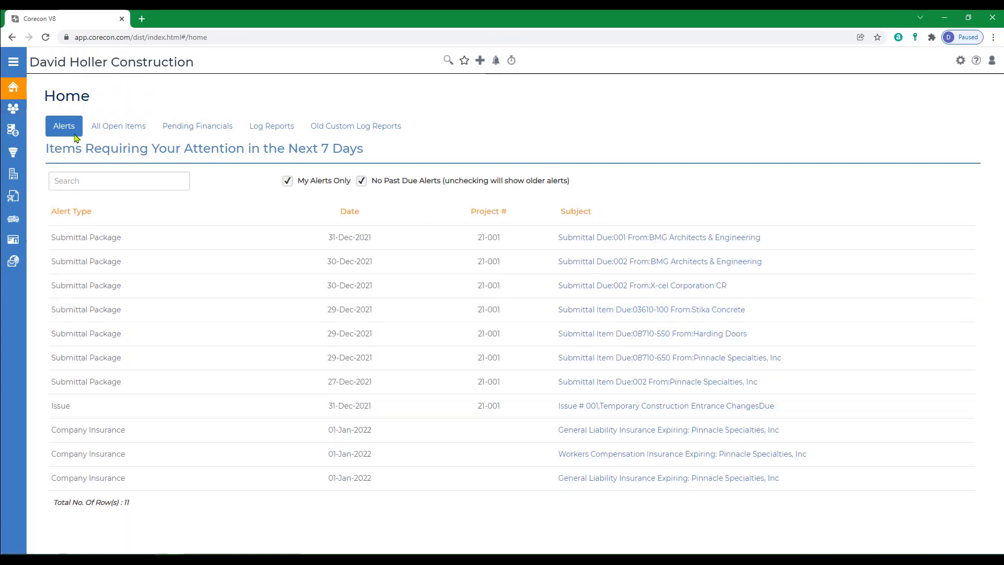
pyautogui.click(63, 128)
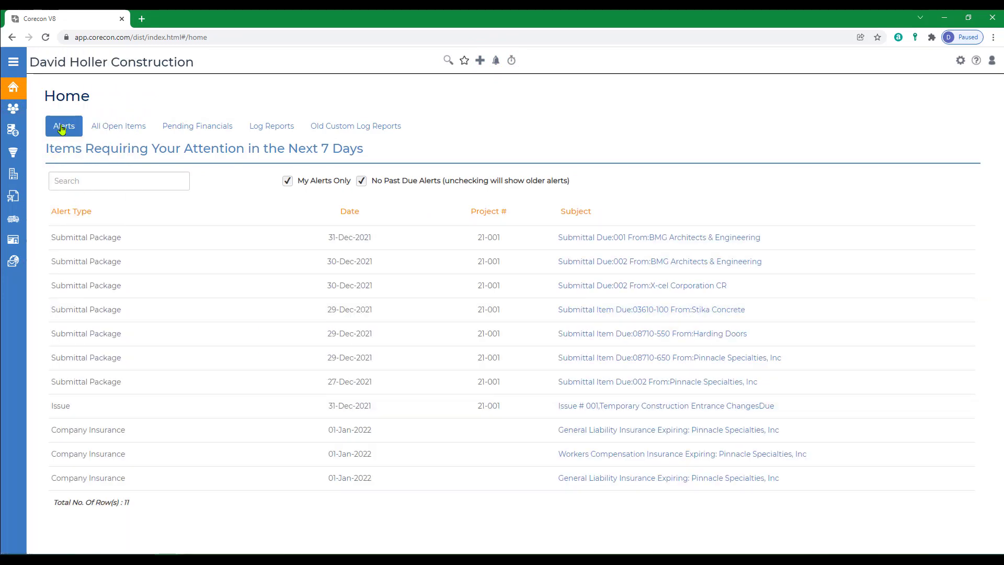
pyautogui.click(121, 129)
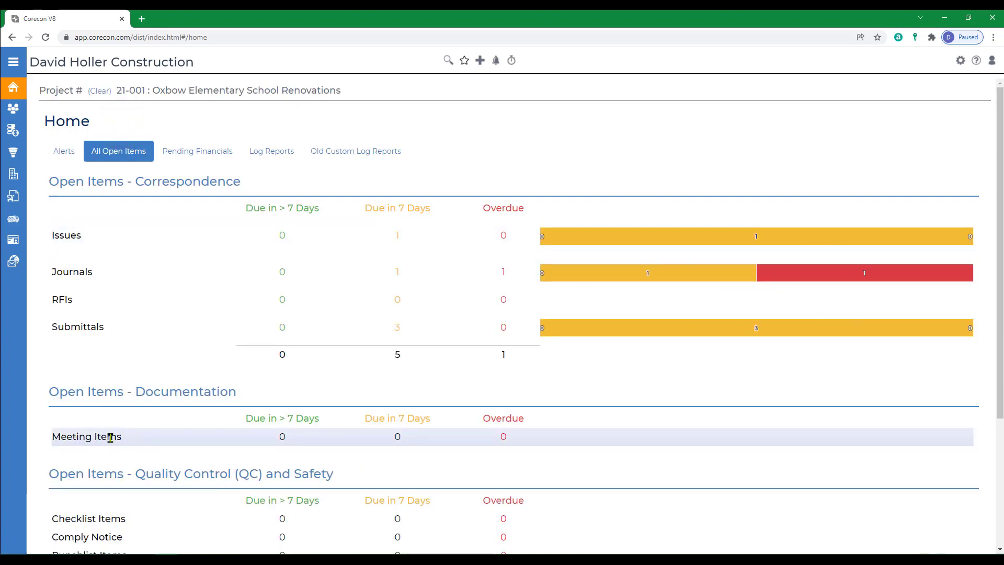
pyautogui.click(193, 97)
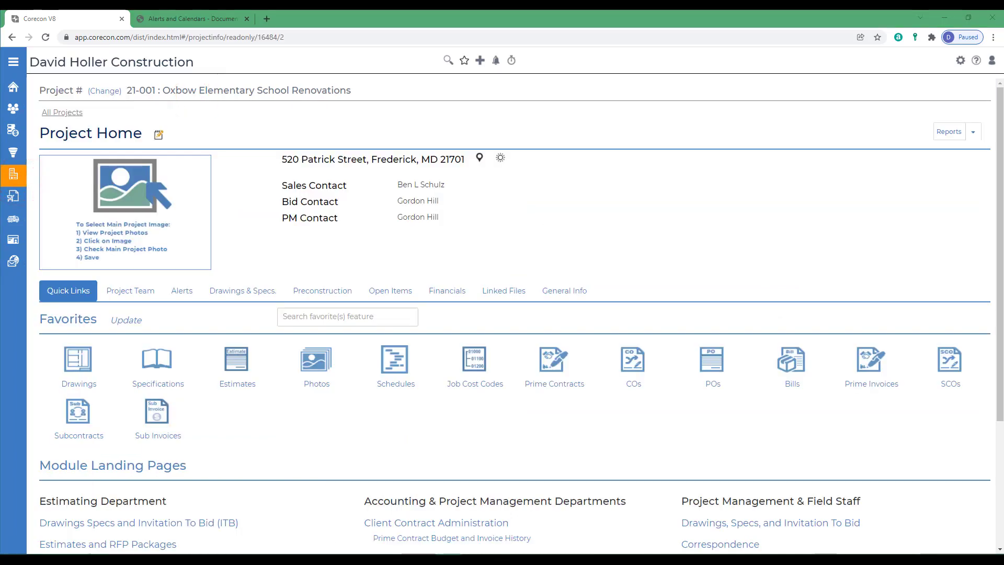
# Step: Read the Documentation Alert Details table in the Alerts and Calendars help article, and return to the project's Documentation page
pyautogui.click(186, 20)
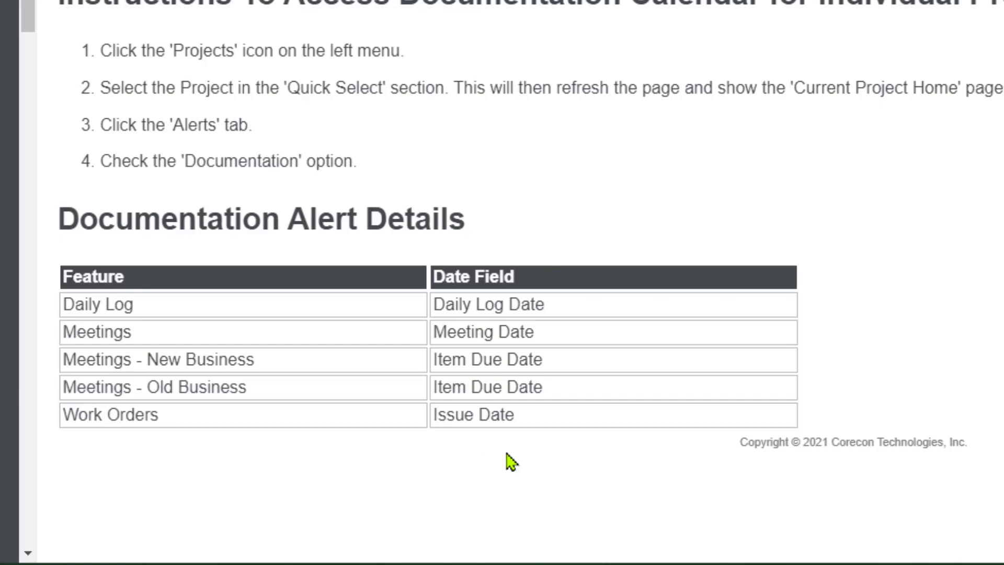
pyautogui.click(38, 19)
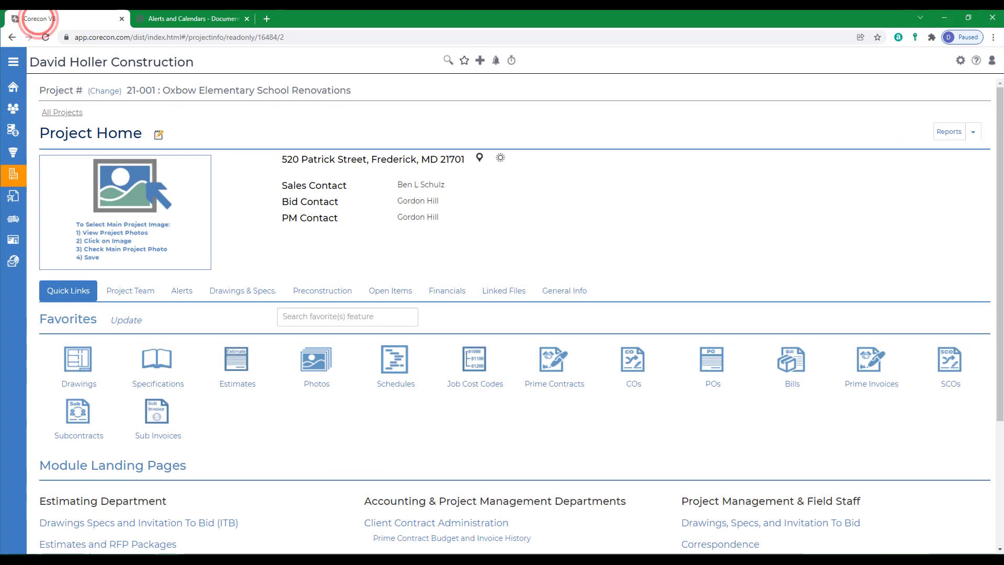
pyautogui.scroll(-3, 352, 408)
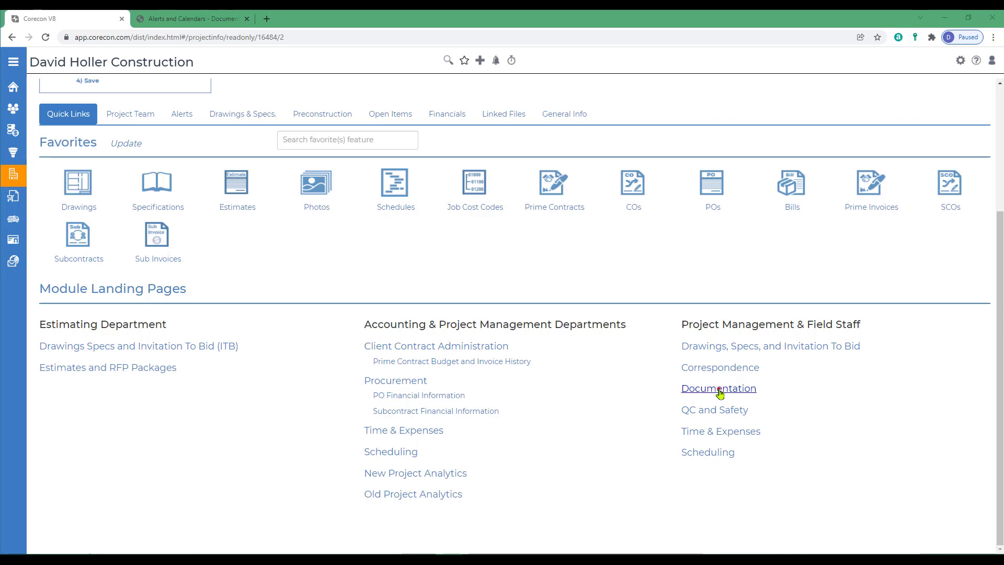
pyautogui.click(719, 389)
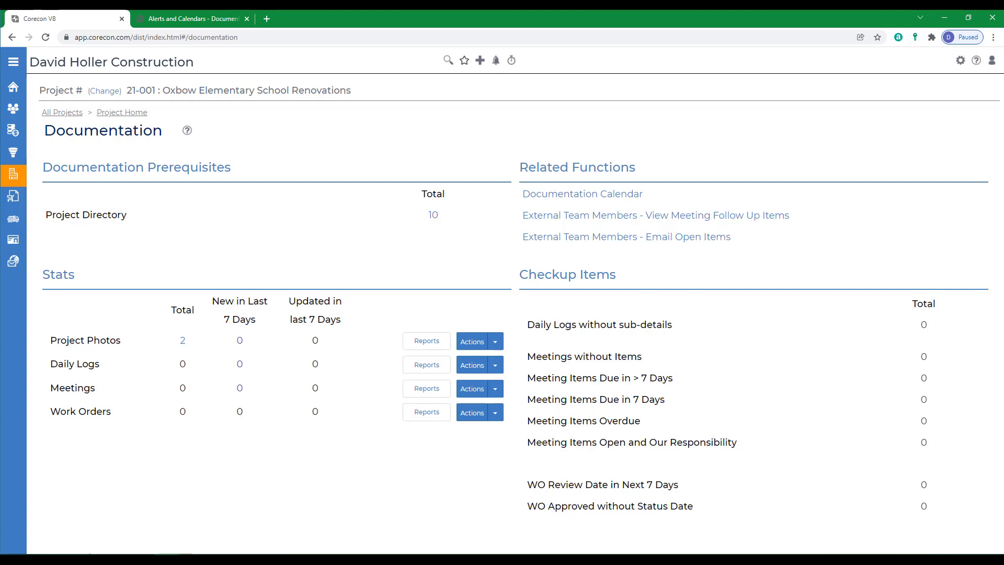
# Step: Open the company's Numbering settings and examine the numbering options for Meeting and Work Order without changing them
pyautogui.click(962, 61)
pyautogui.click(30, 143)
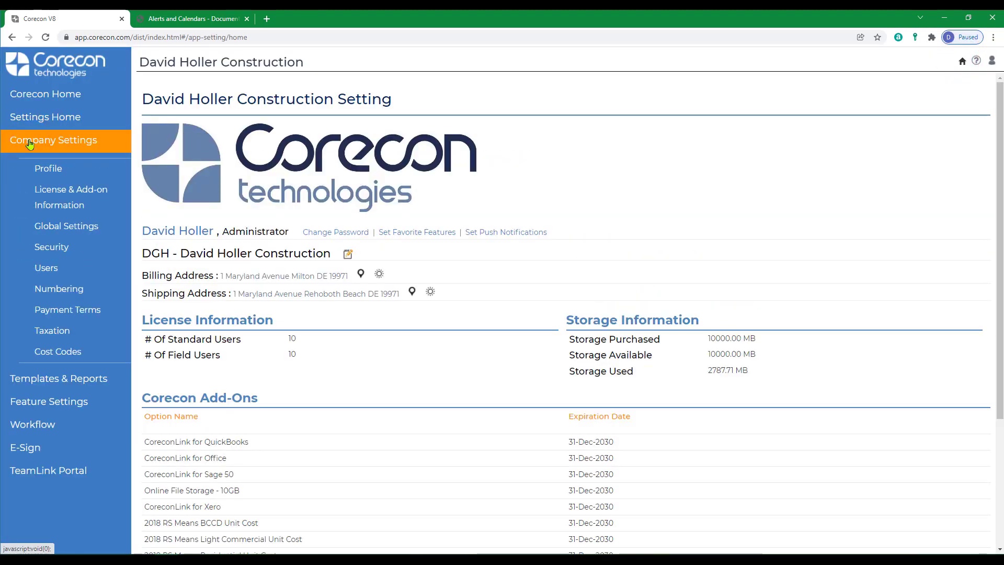
pyautogui.click(62, 290)
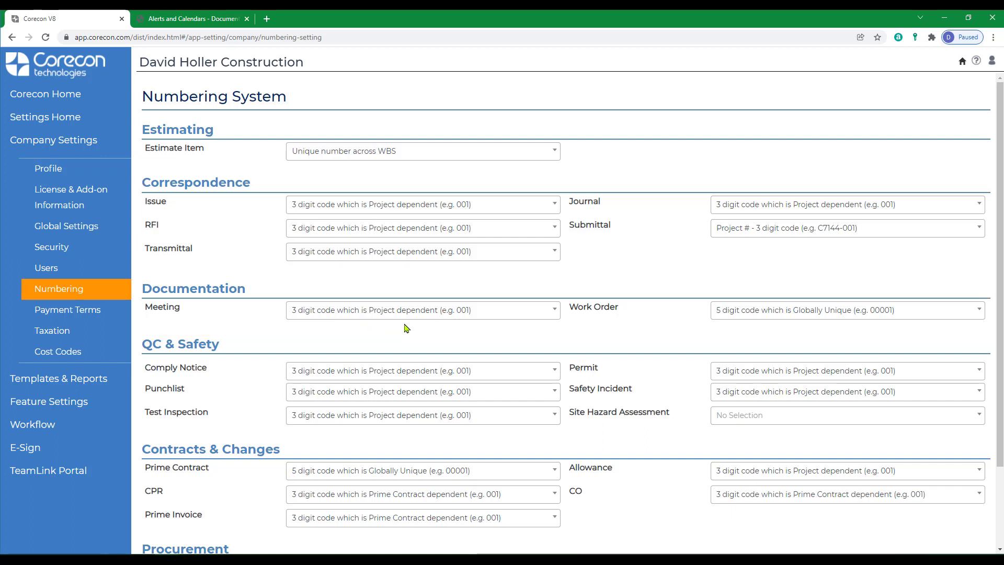
pyautogui.click(554, 314)
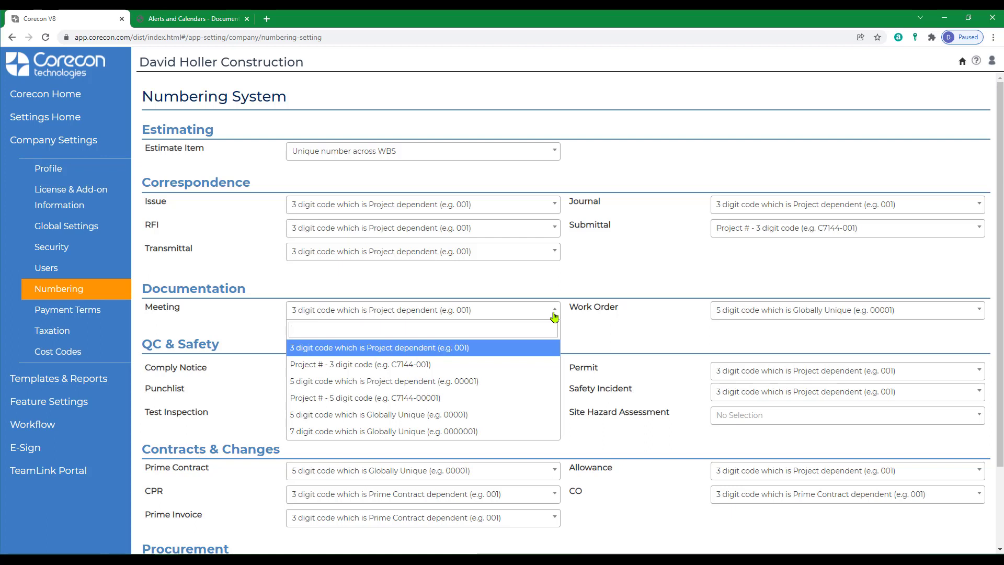
pyautogui.click(553, 314)
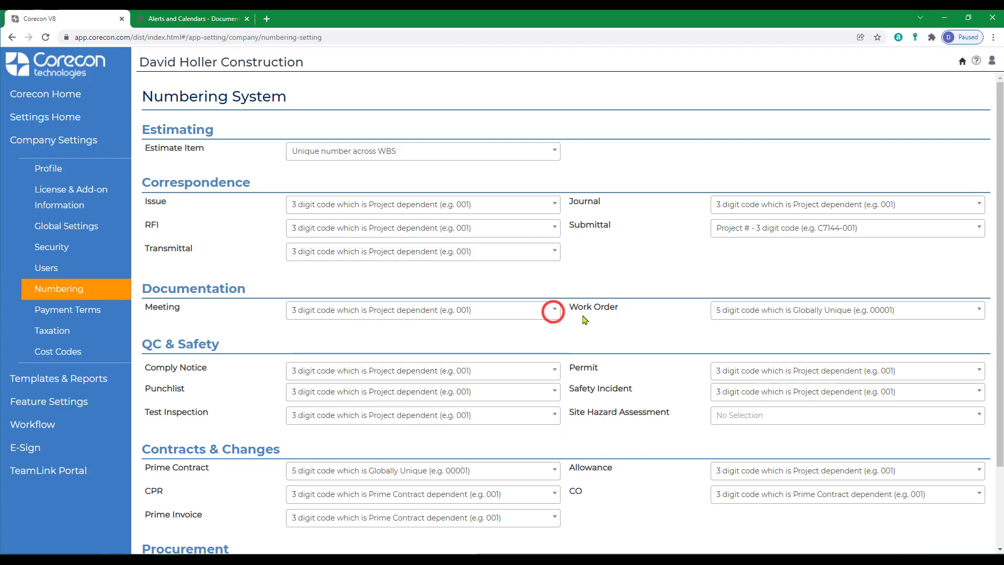
pyautogui.click(981, 314)
pyautogui.click(980, 314)
# Step: Open the Documentation feature settings and review the general settings, daily log activity types, meeting types and work order types
pyautogui.click(40, 407)
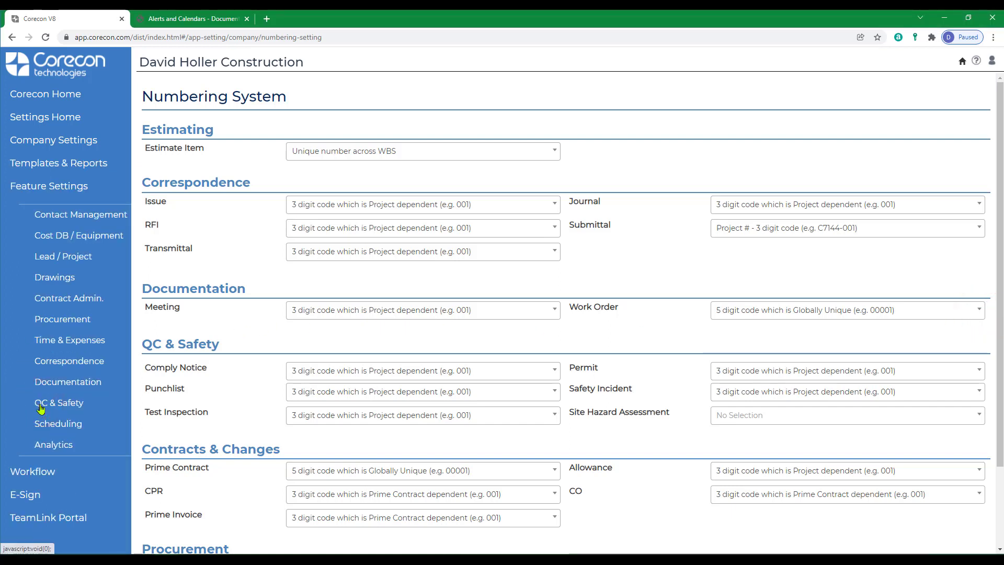
pyautogui.click(56, 383)
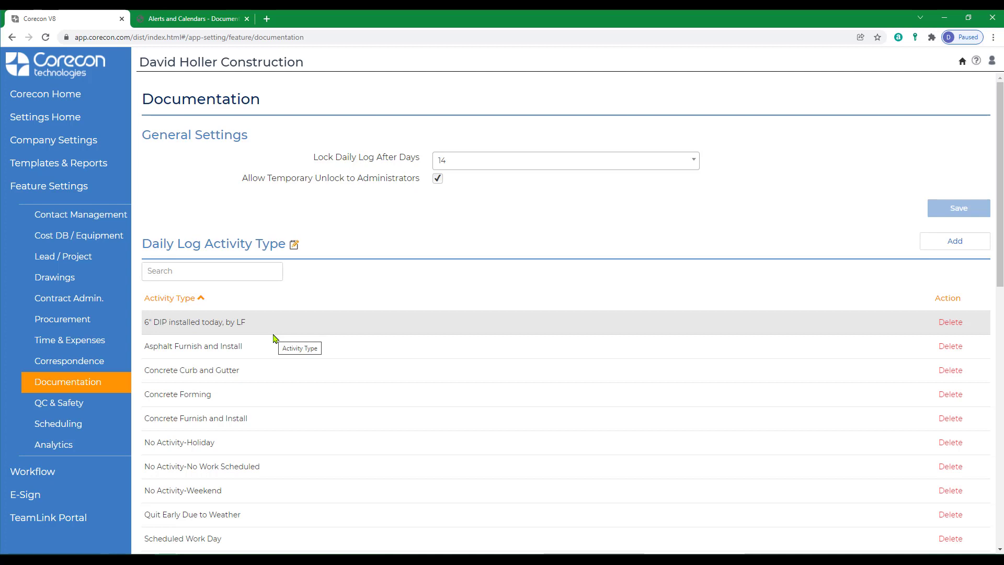
pyautogui.click(294, 246)
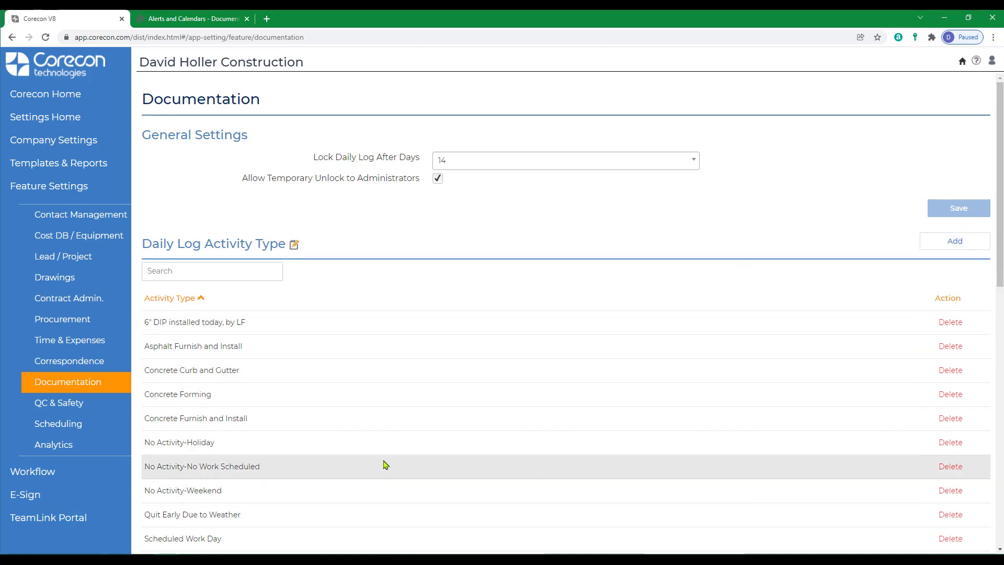
pyautogui.scroll(-6, 384, 465)
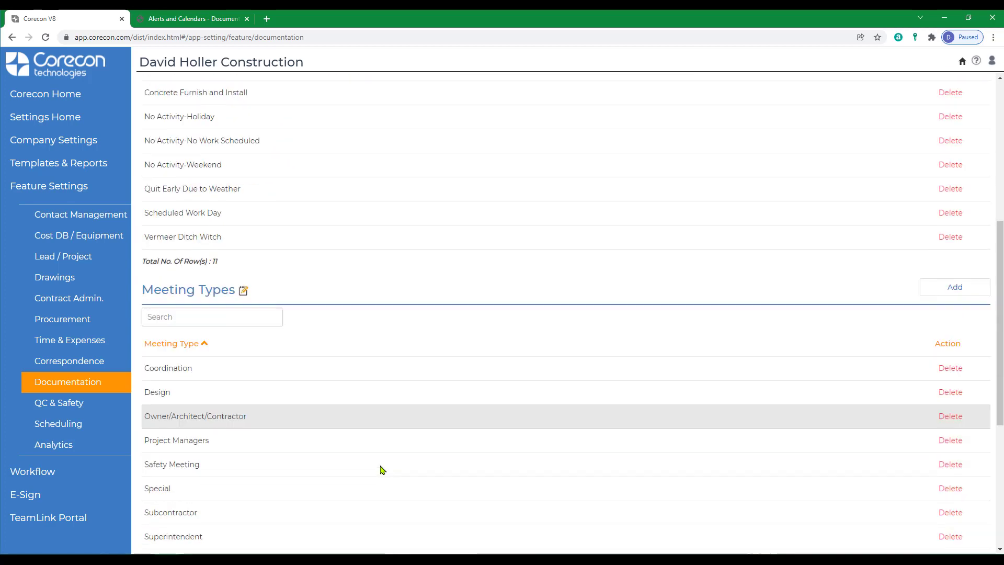
pyautogui.scroll(-3, 382, 470)
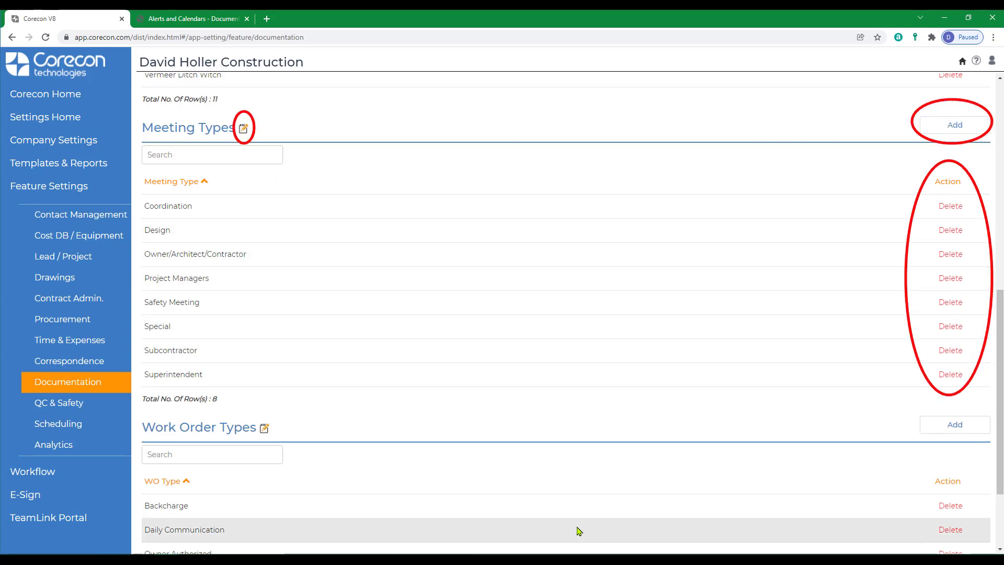
pyautogui.scroll(-2, 509, 512)
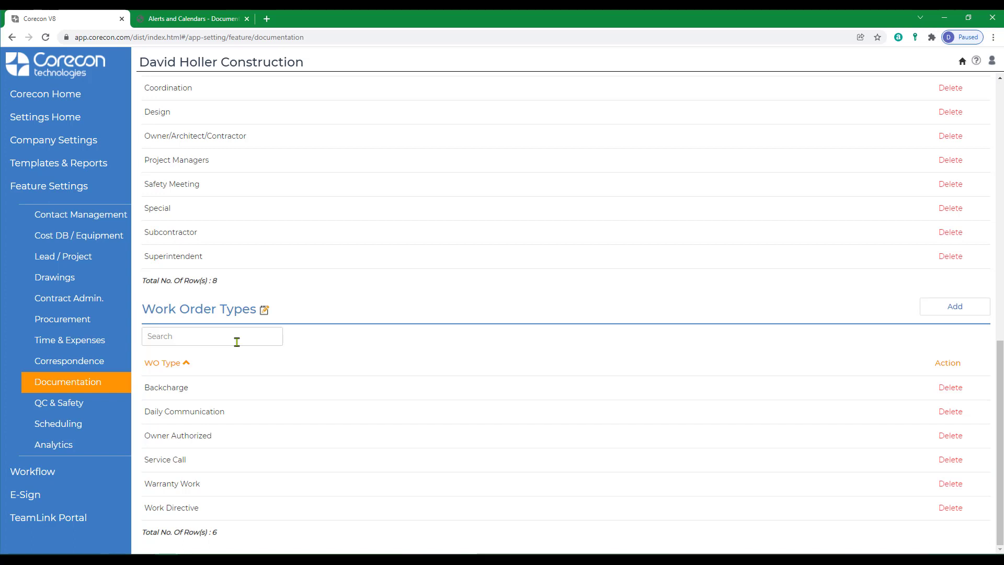
# Step: Leave the settings and open the Documentation Resource Center under Leads and Projects in the Corecon knowledge base
pyautogui.click(46, 94)
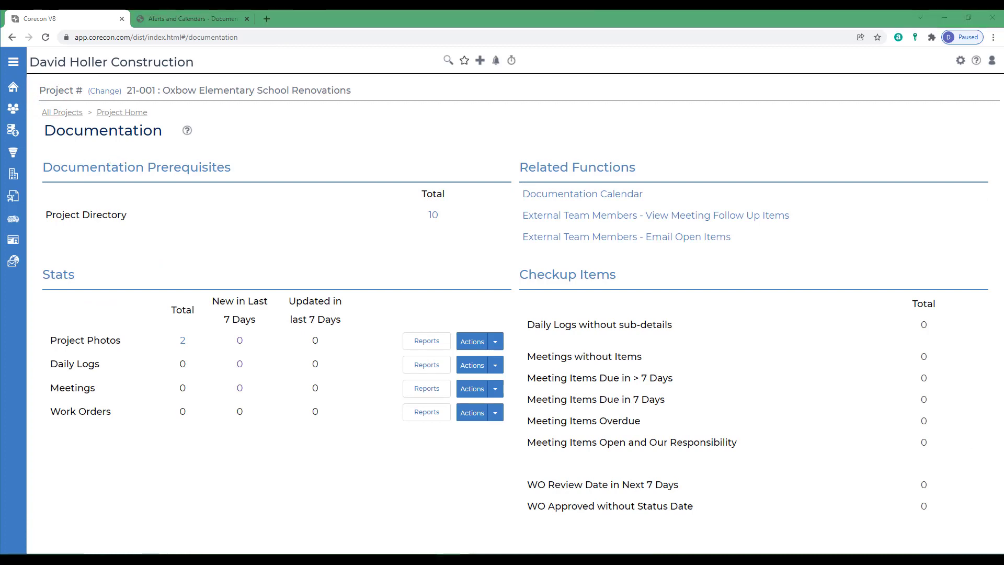
pyautogui.click(977, 61)
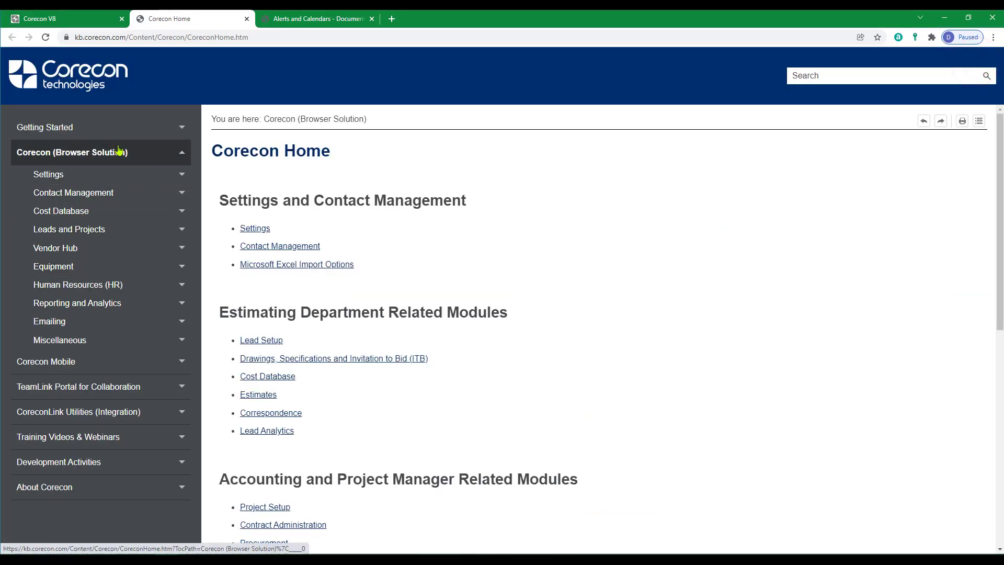
pyautogui.click(83, 234)
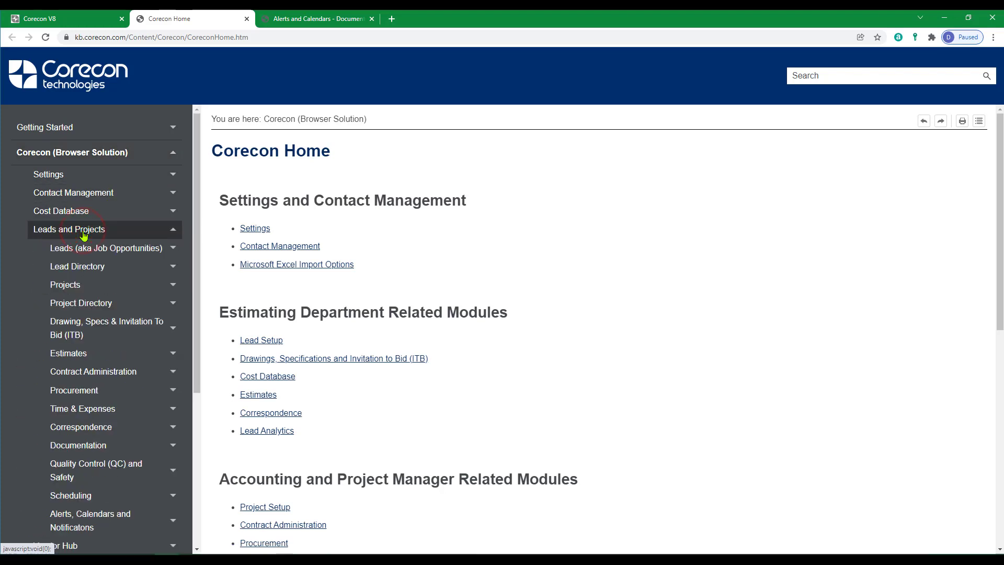
pyautogui.click(84, 446)
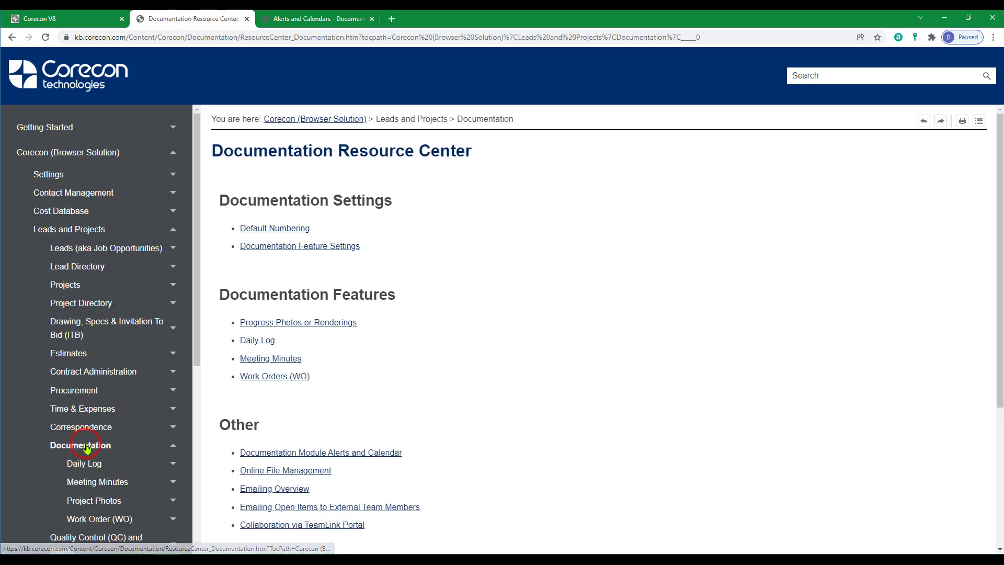